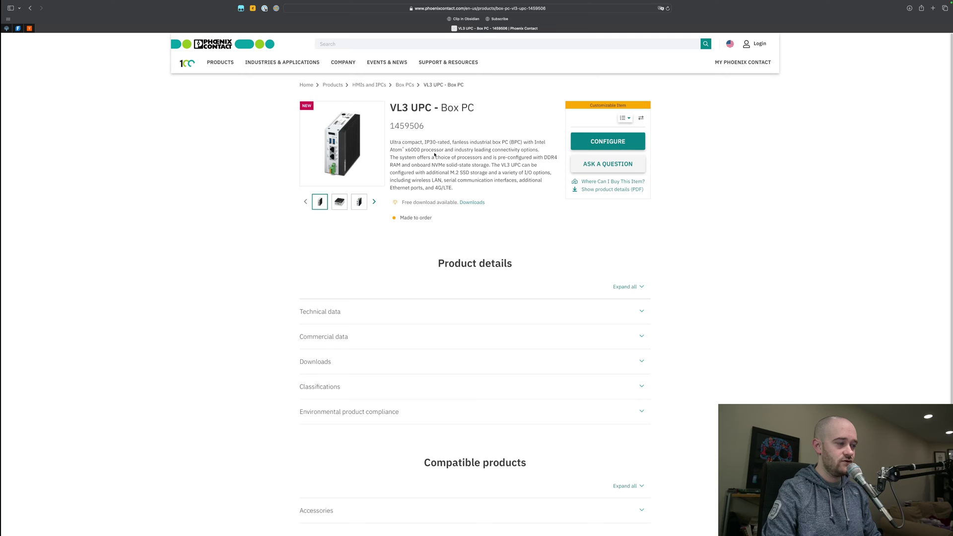
Step: Start configuring the VL3 UPC box PC with DIN-rail Mounting [A22] and the x6413E 1.50 GHz [I62] processor
{"action": "left_click", "coordinate": [586, 141]}
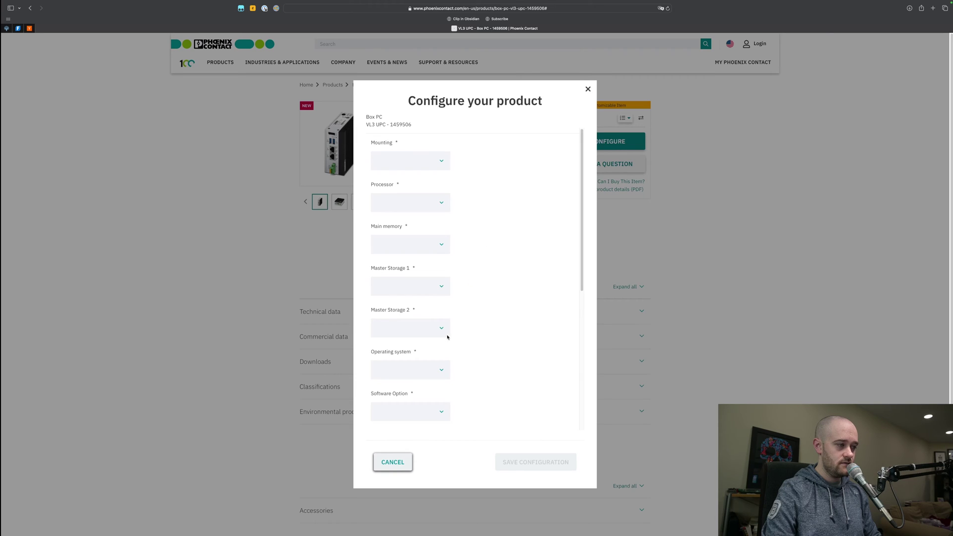
{"action": "left_click", "coordinate": [423, 162]}
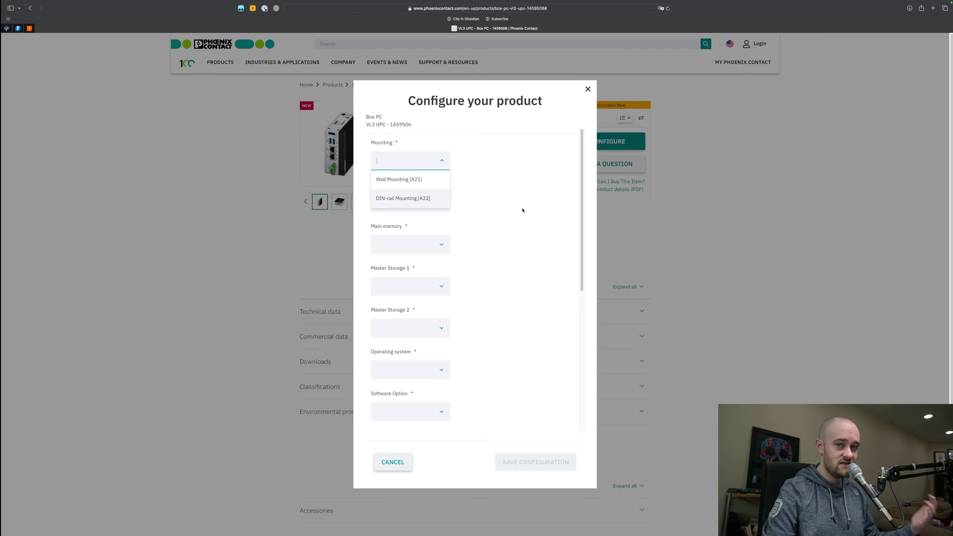
{"action": "left_click", "coordinate": [429, 199]}
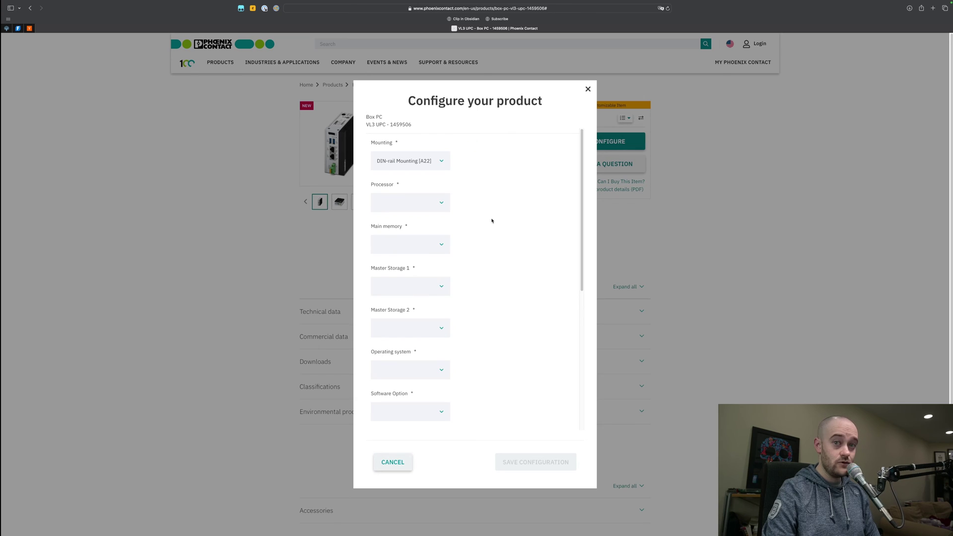
{"action": "left_click", "coordinate": [432, 203]}
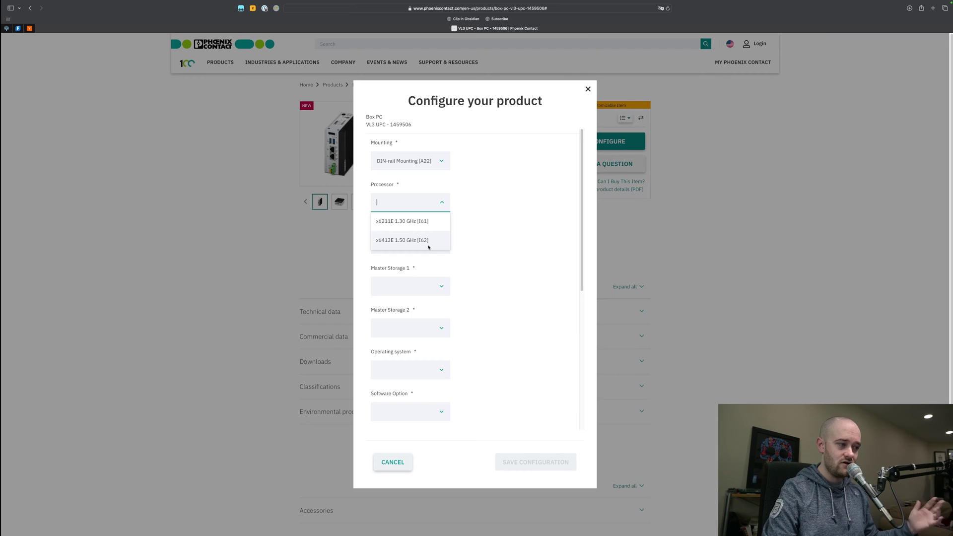
{"action": "left_click", "coordinate": [403, 240]}
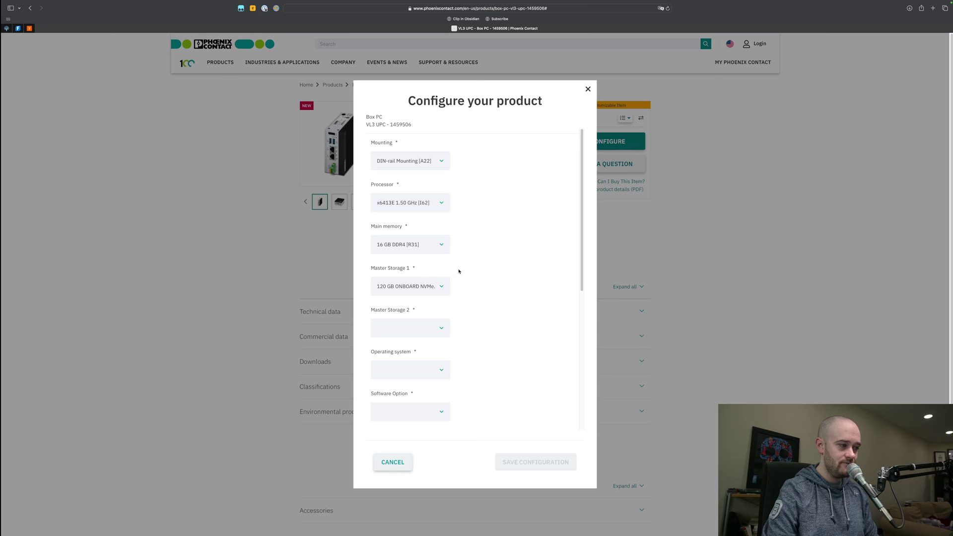
Step: Review the available choices for main memory and Master Storage 1
{"action": "left_click", "coordinate": [432, 243]}
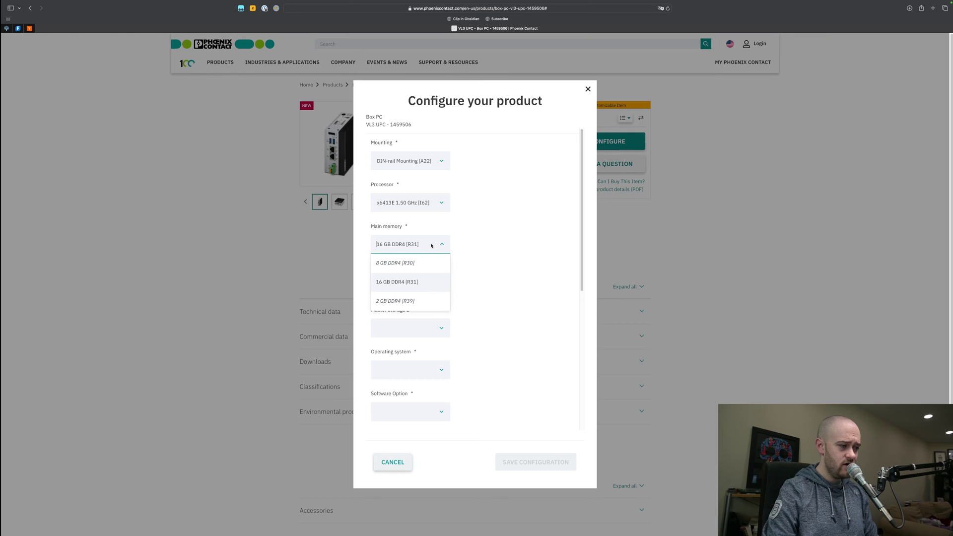
{"action": "left_click", "coordinate": [431, 245]}
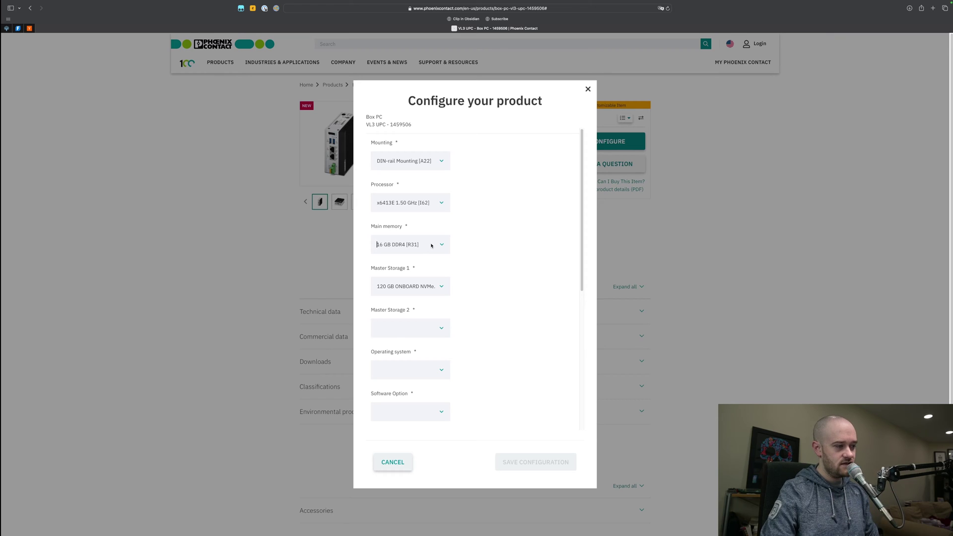
{"action": "left_click", "coordinate": [446, 285]}
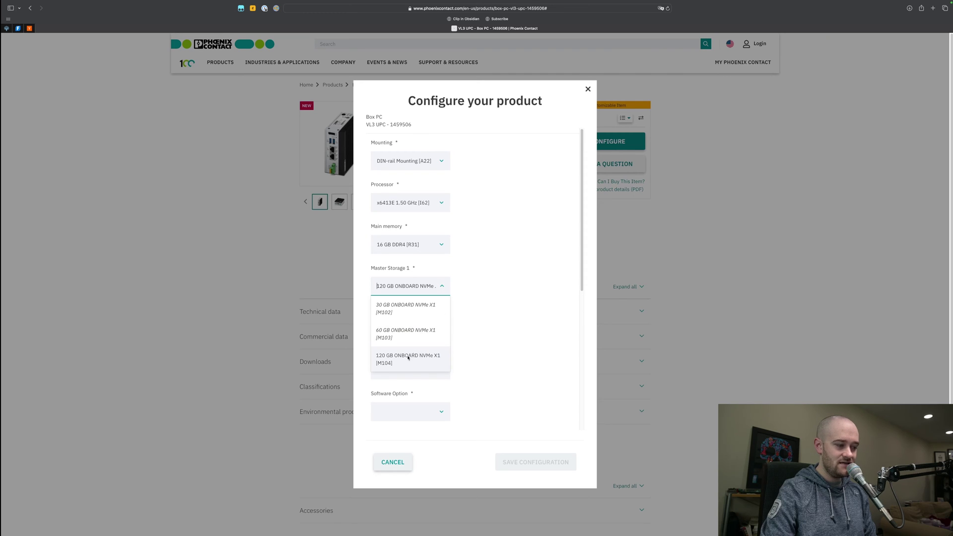
{"action": "left_click", "coordinate": [424, 287]}
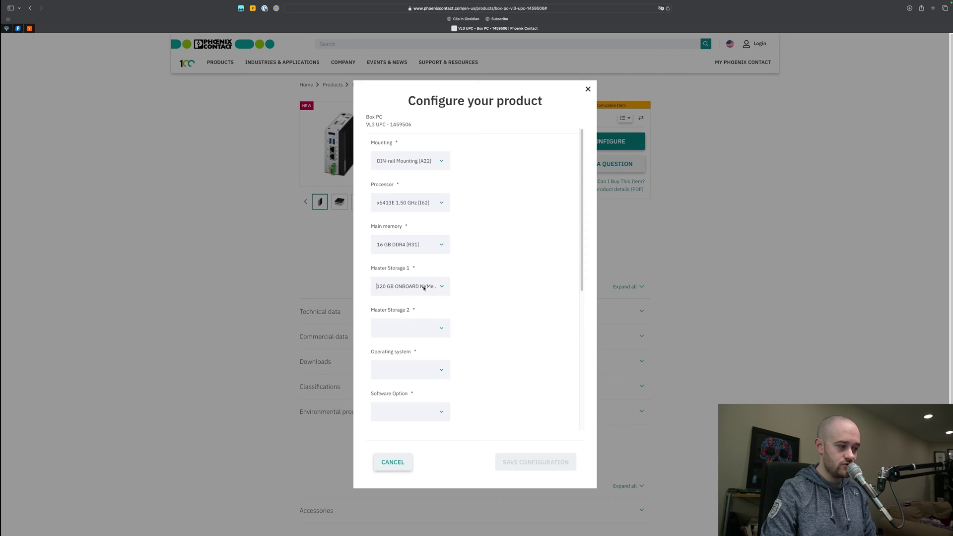
Step: Set Master Storage 2 to No Master Storage [M00]
{"action": "scroll", "coordinate": [461, 317], "scroll_direction": "down", "scroll_amount": 1}
{"action": "left_click", "coordinate": [417, 318]}
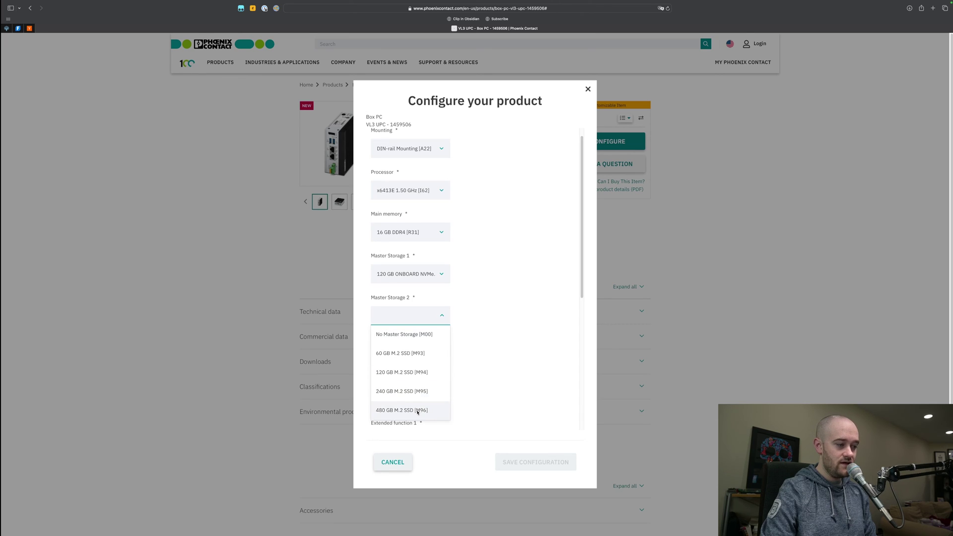
{"action": "left_click", "coordinate": [419, 321]}
{"action": "left_click", "coordinate": [419, 321]}
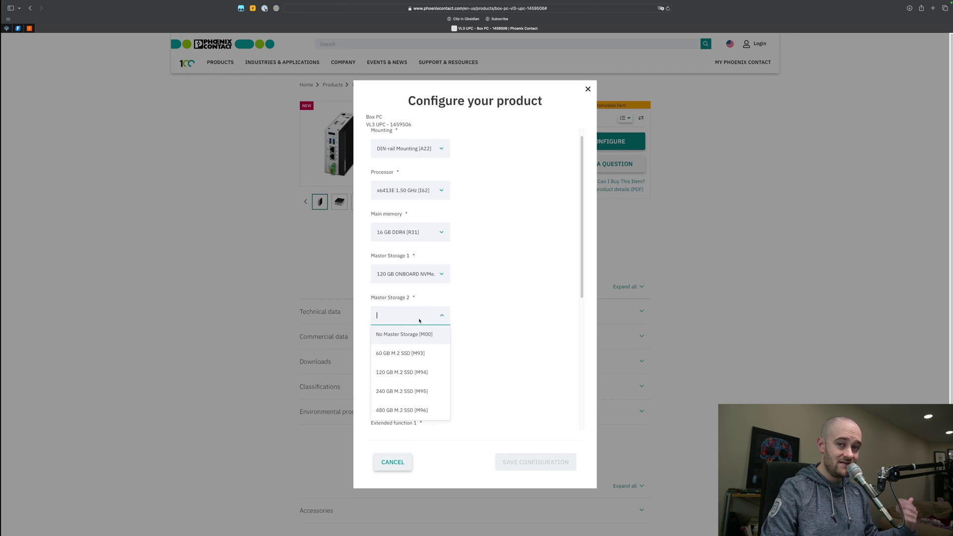
{"action": "left_click", "coordinate": [412, 336]}
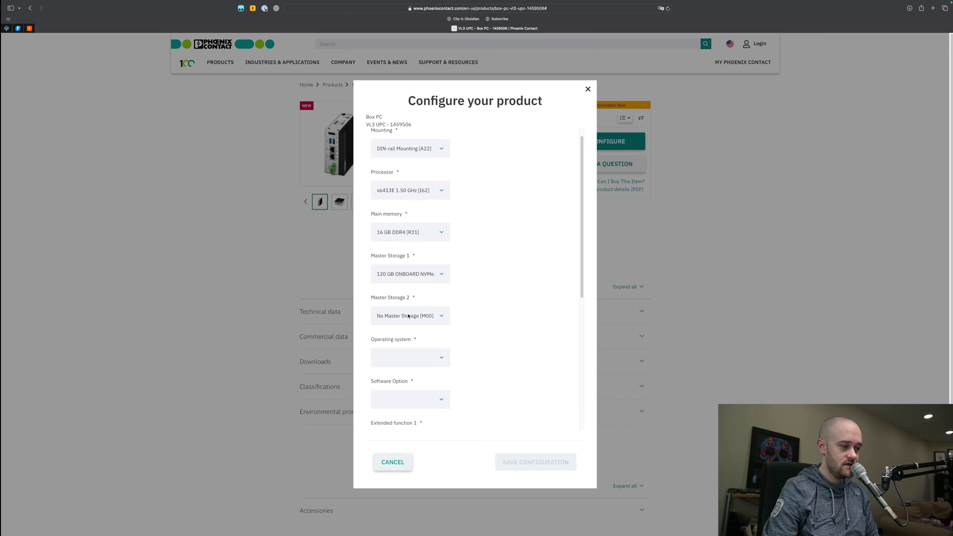
{"action": "left_click", "coordinate": [427, 315]}
{"action": "left_click", "coordinate": [437, 326]}
Step: Choose WIN 10 IOT ENT LTSC 2021 x64 [OS74] as the operating system and none [S00] as the software option
{"action": "scroll", "coordinate": [439, 360], "scroll_direction": "down", "scroll_amount": 2}
{"action": "left_click", "coordinate": [435, 330]}
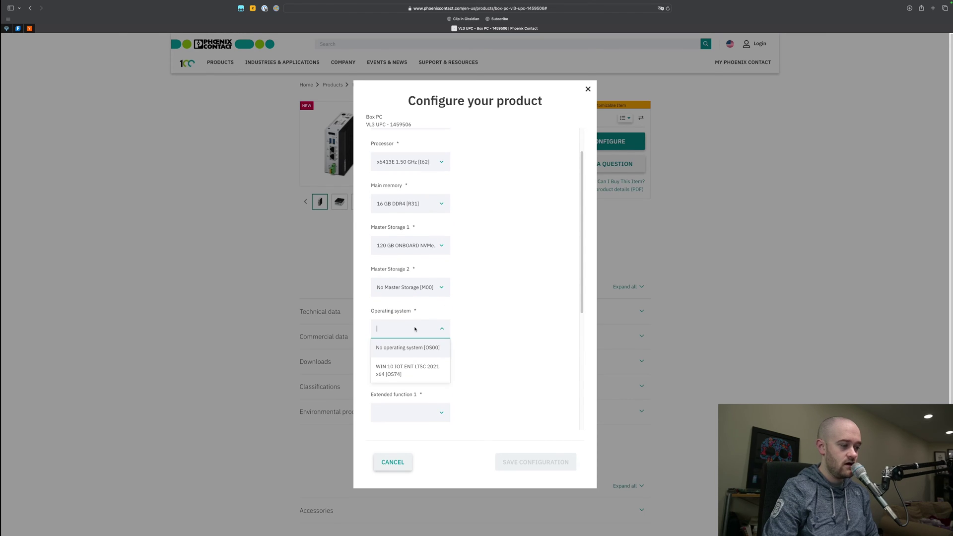
{"action": "left_click", "coordinate": [406, 372]}
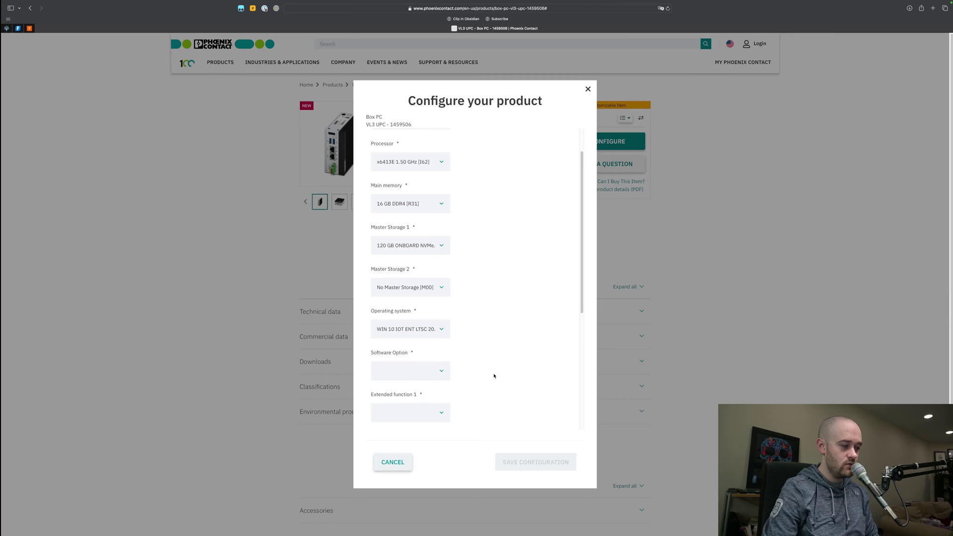
{"action": "left_click", "coordinate": [431, 372]}
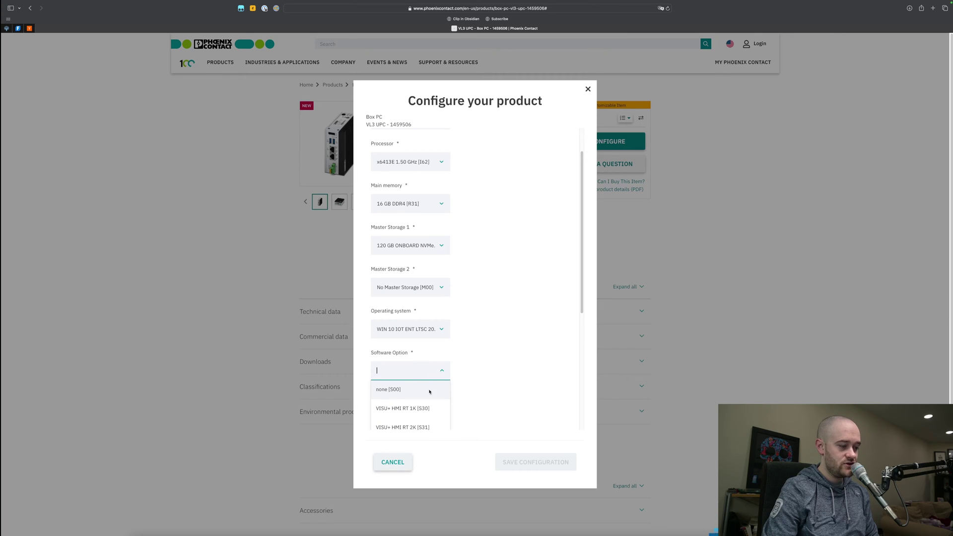
{"action": "left_click", "coordinate": [397, 389]}
Step: Set Extended function 1 and Extended function 2 both to none [EF00]
{"action": "scroll", "coordinate": [476, 377], "scroll_direction": "down", "scroll_amount": 3}
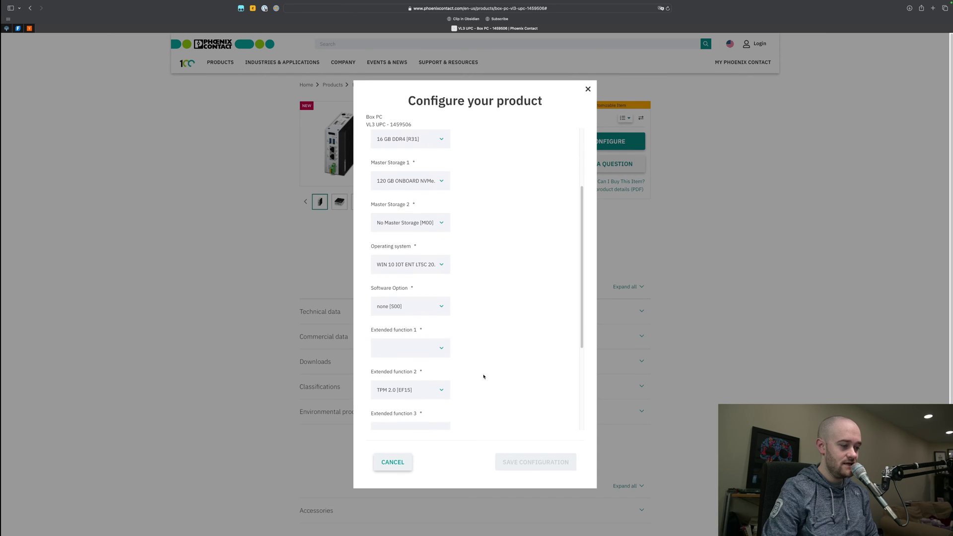
{"action": "left_click", "coordinate": [419, 337]}
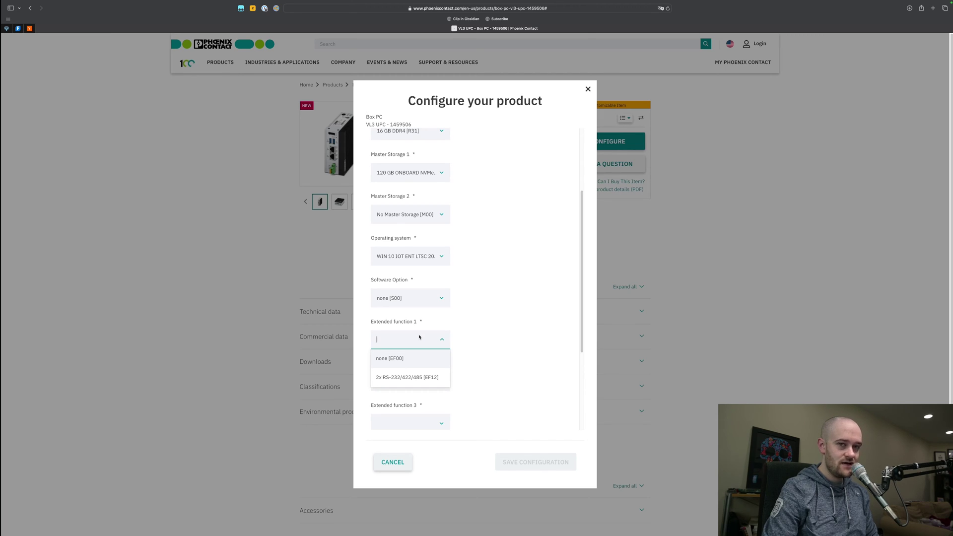
{"action": "left_click", "coordinate": [407, 360]}
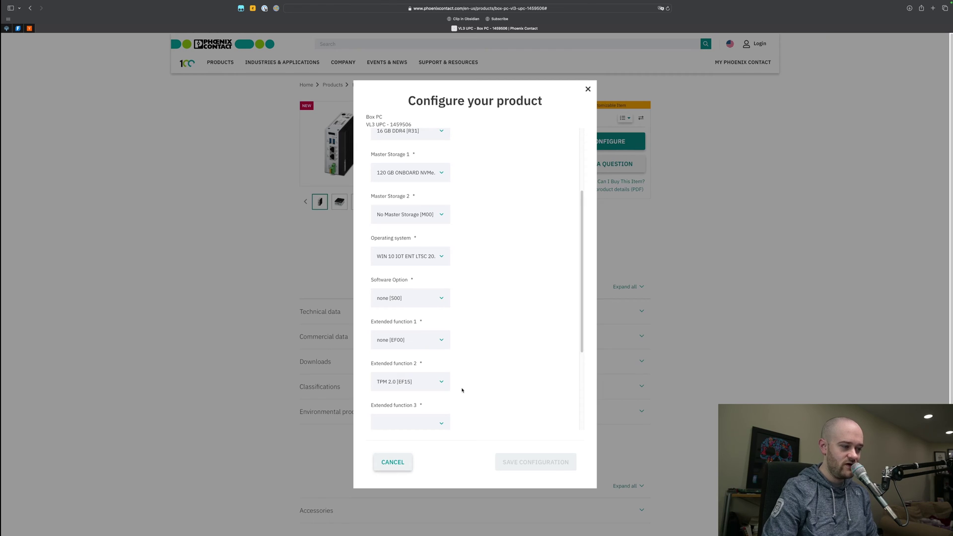
{"action": "scroll", "coordinate": [463, 390], "scroll_direction": "down", "scroll_amount": 1}
{"action": "left_click", "coordinate": [436, 358]}
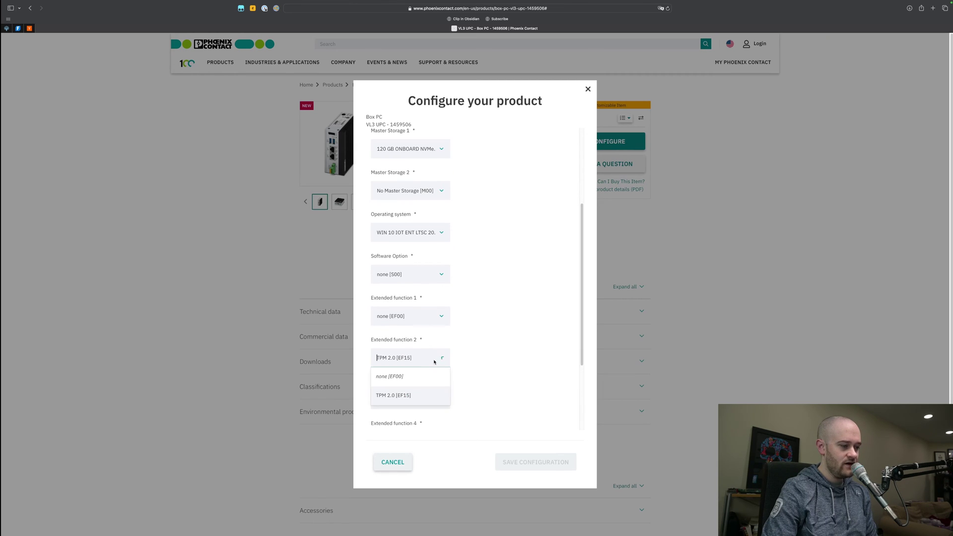
{"action": "left_click", "coordinate": [417, 383]}
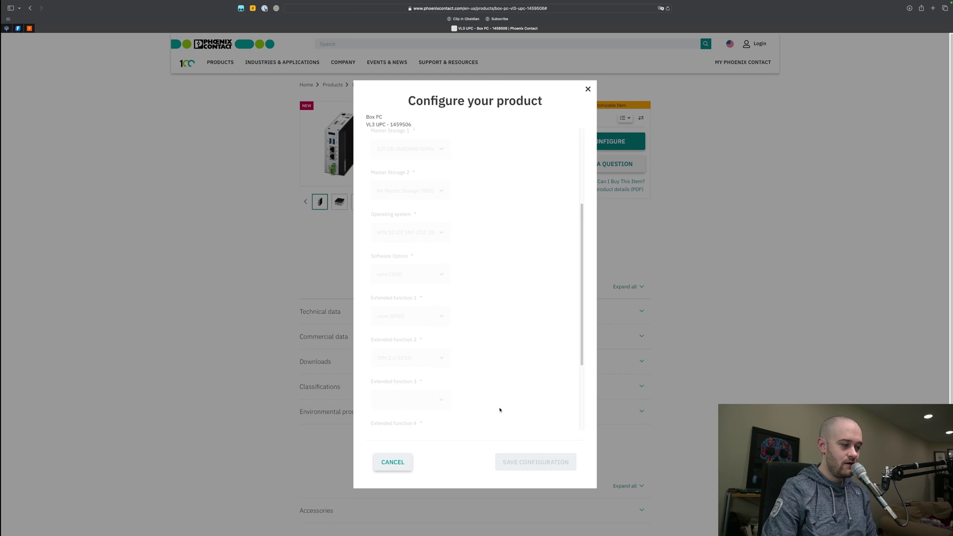
Step: Set Extended function 3 to 802.11 A/B/G/N/AC [EF16] and Extended function 4 to none [EF00]
{"action": "scroll", "coordinate": [463, 411], "scroll_direction": "down", "scroll_amount": 2}
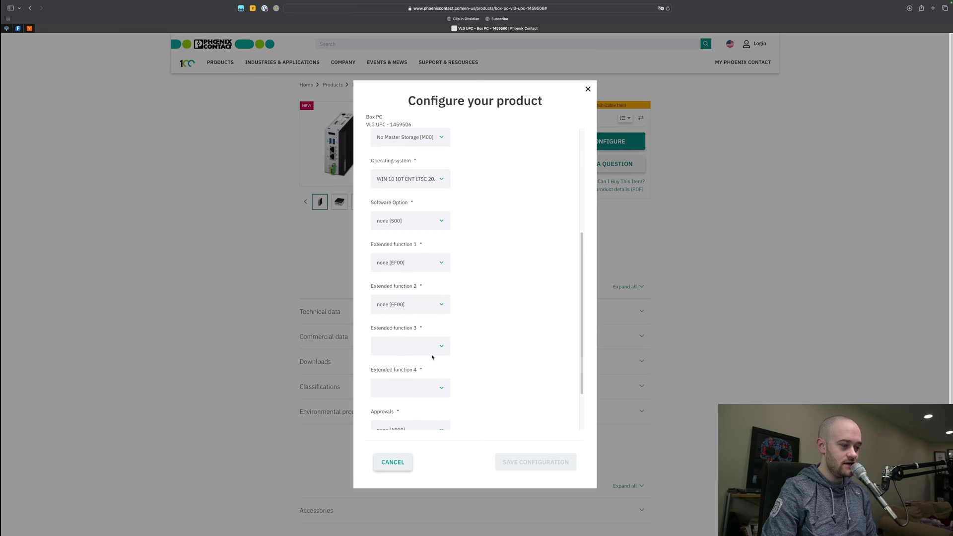
{"action": "left_click", "coordinate": [420, 342]}
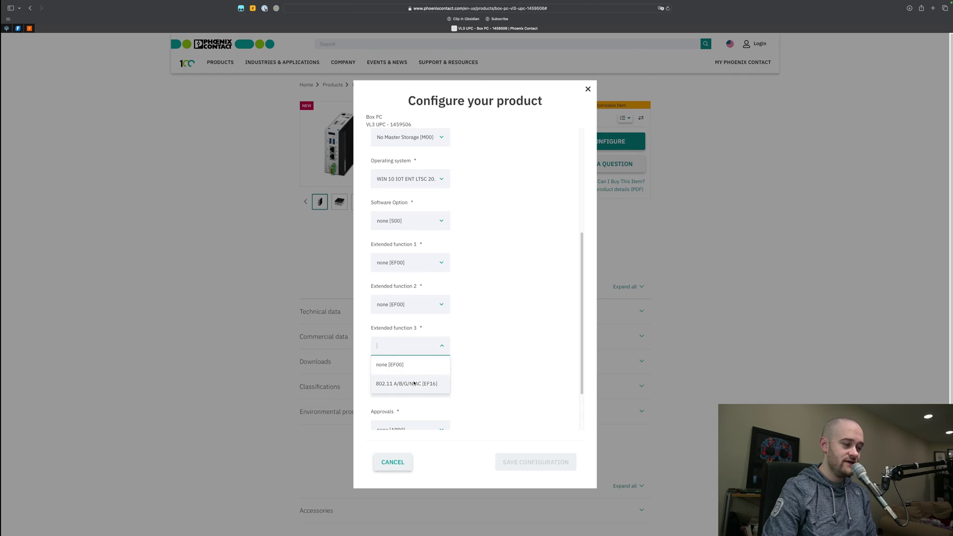
{"action": "left_click", "coordinate": [414, 383]}
{"action": "scroll", "coordinate": [475, 385], "scroll_direction": "down", "scroll_amount": 2}
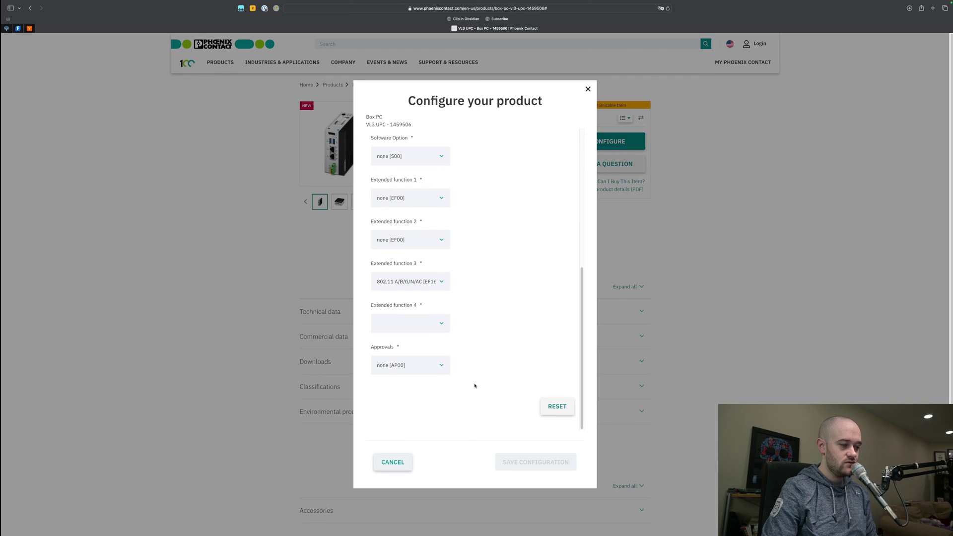
{"action": "left_click", "coordinate": [430, 328]}
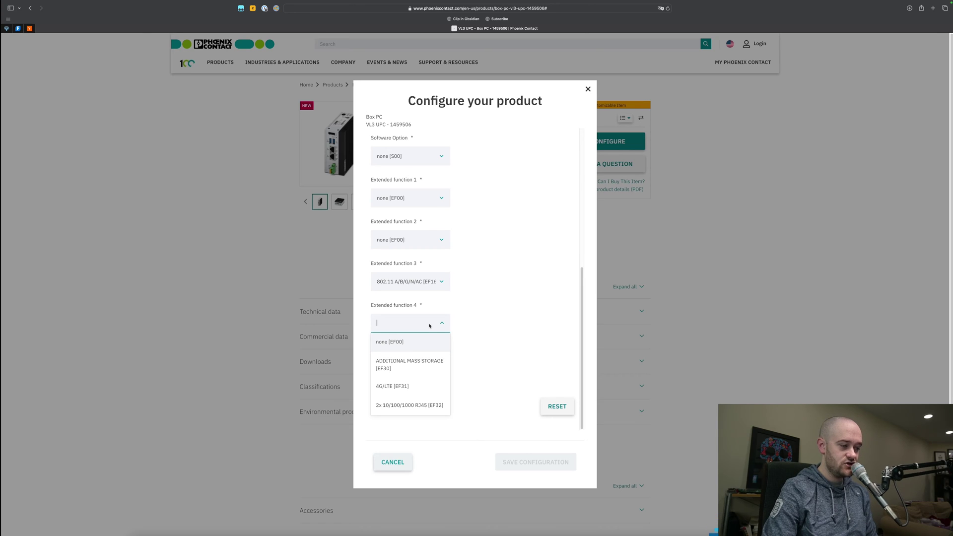
{"action": "left_click", "coordinate": [429, 325]}
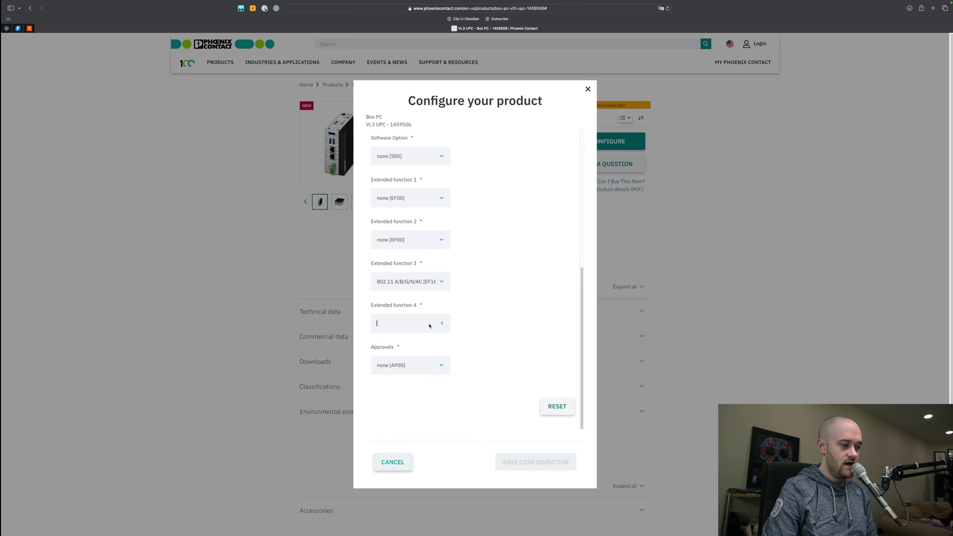
{"action": "left_click", "coordinate": [416, 324]}
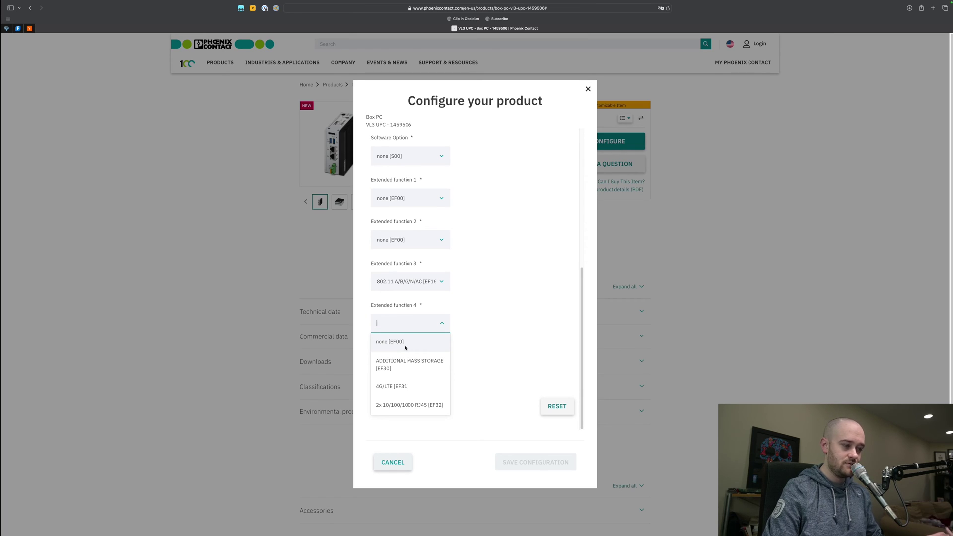
{"action": "left_click", "coordinate": [405, 348]}
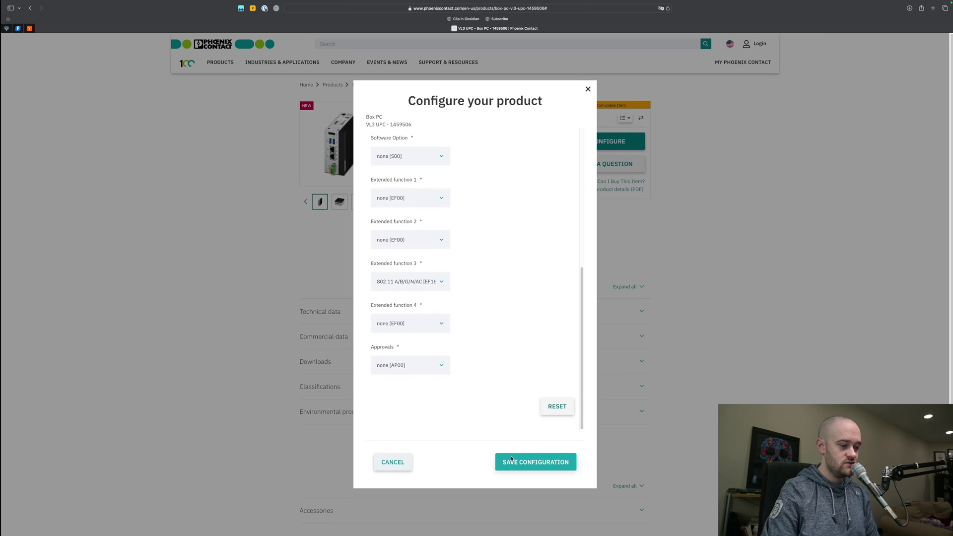
Step: Save the configuration and select the full configured part number under the product title
{"action": "left_click", "coordinate": [536, 462]}
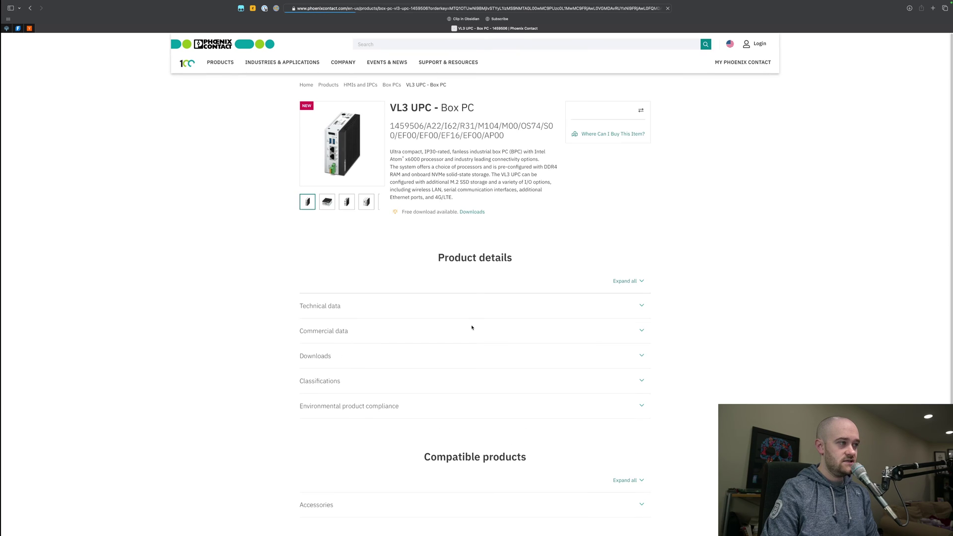
{"action": "triple_click", "coordinate": [408, 135]}
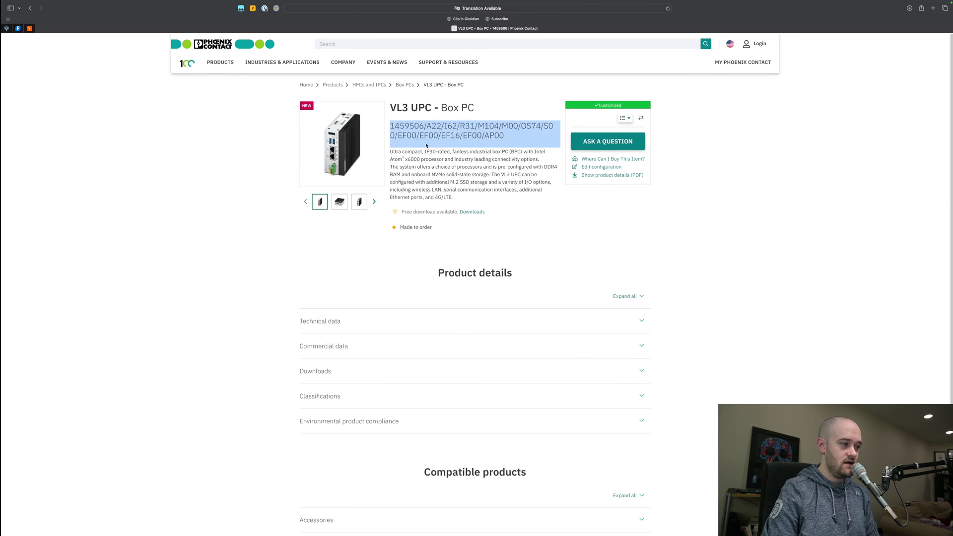